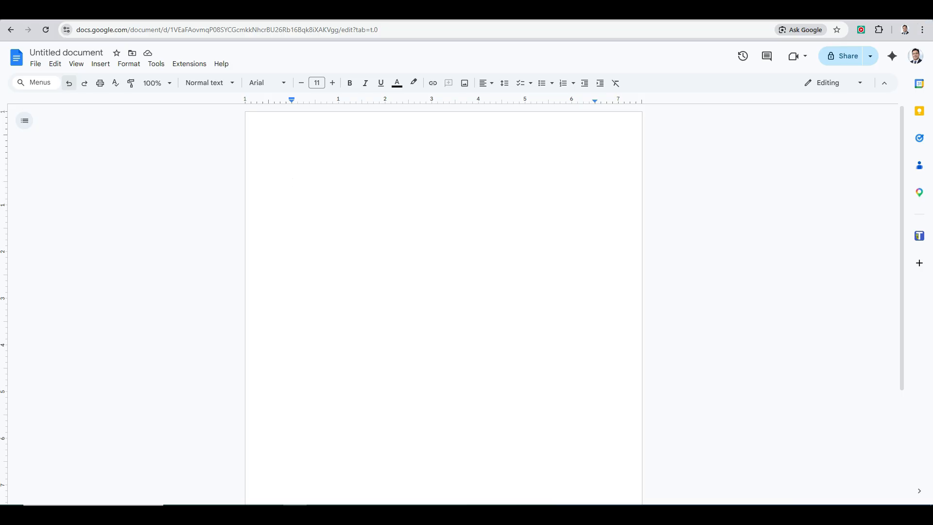
Switch to the "Copy of dummy data" spreadsheet in Google Sheets and copy the whole employee table, A1:F7
{"action": "left_click", "coordinate": [807, 11]}
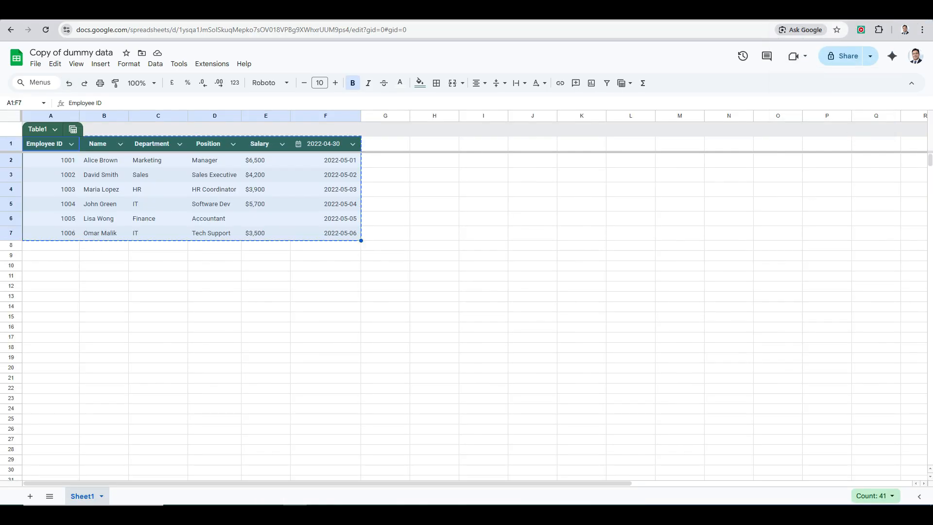
{"action": "left_click", "coordinate": [325, 233]}
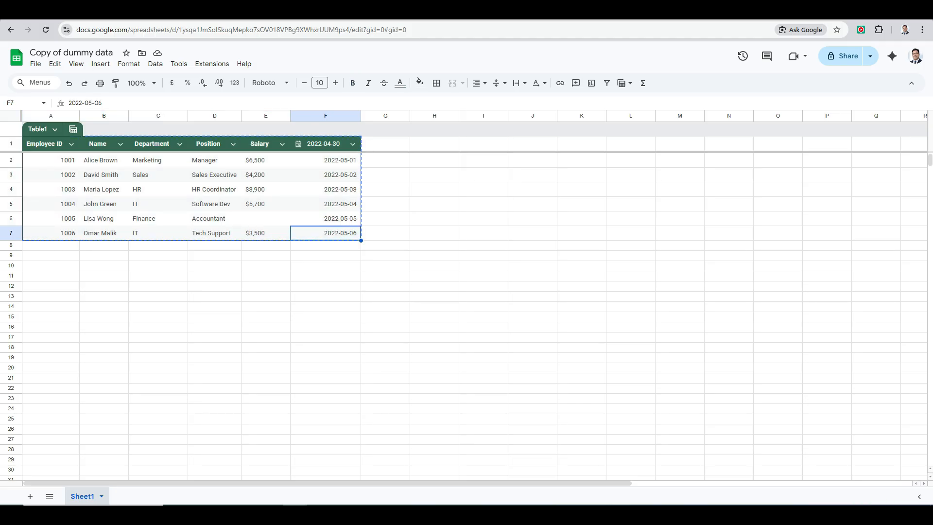
{"action": "key", "text": "ctrl+a"}
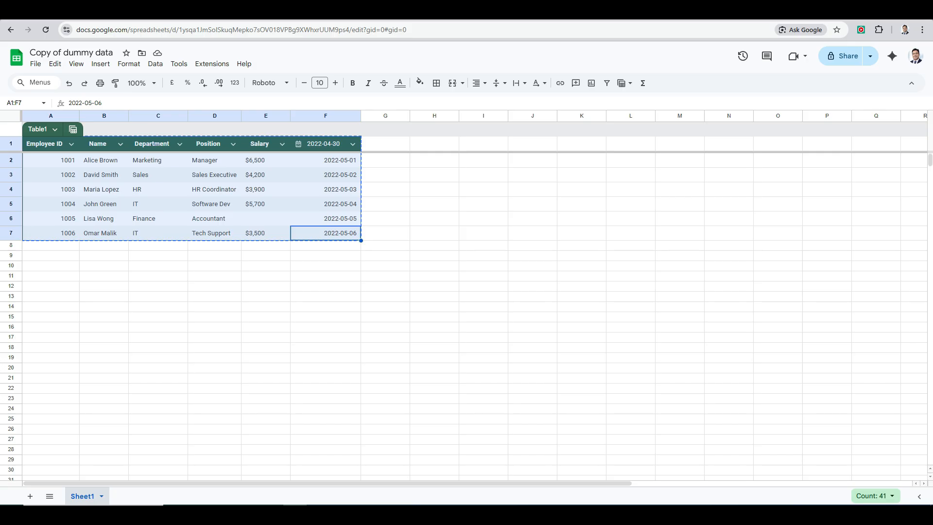
{"action": "right_click", "coordinate": [144, 194]}
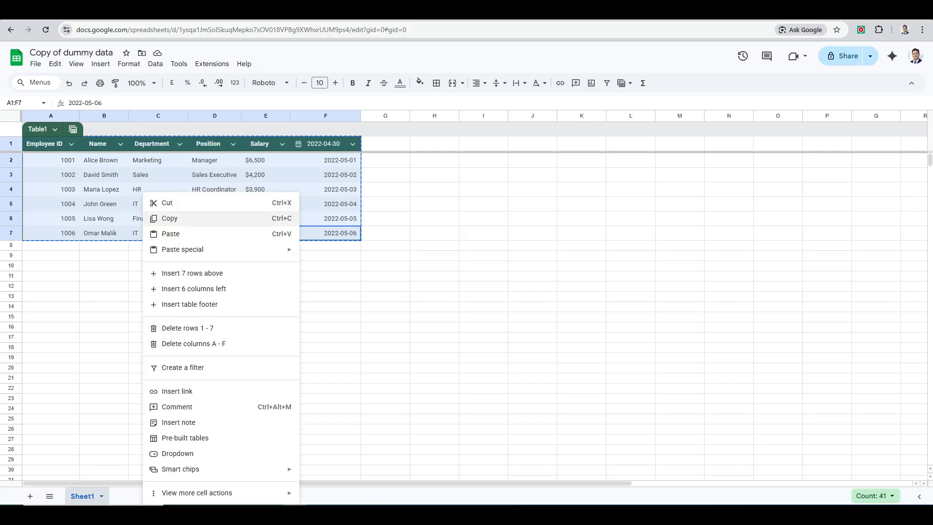
{"action": "left_click", "coordinate": [170, 218]}
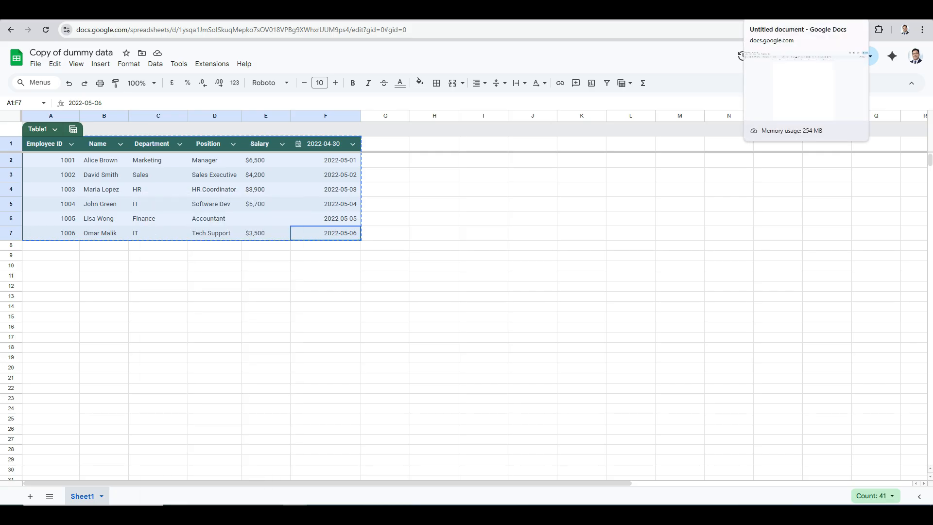
Switch to the blank Google Docs document and paste the copied table as unlinked
{"action": "left_click", "coordinate": [796, 10]}
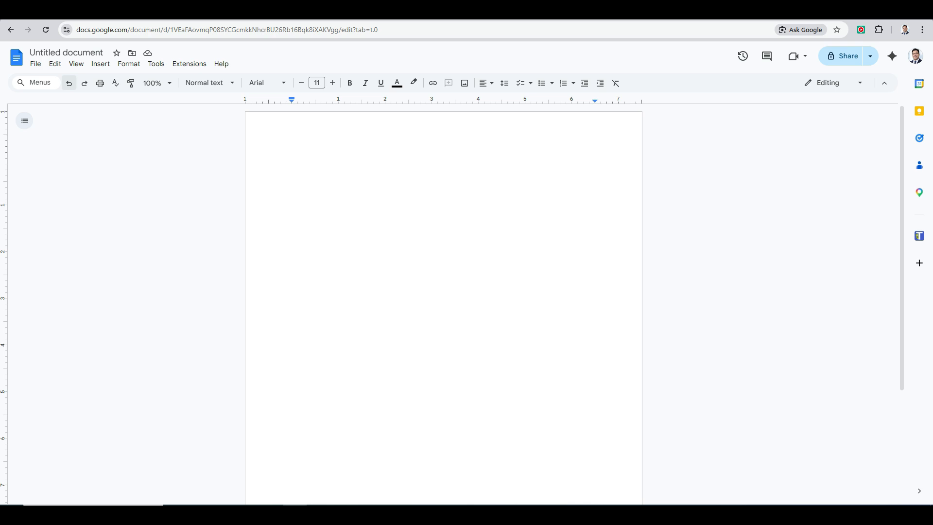
{"action": "right_click", "coordinate": [387, 216]}
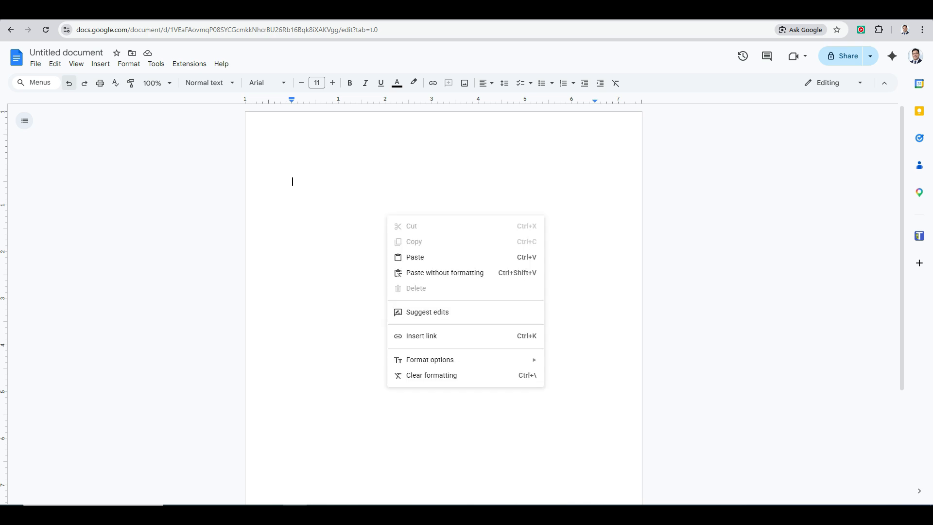
{"action": "left_click", "coordinate": [415, 257]}
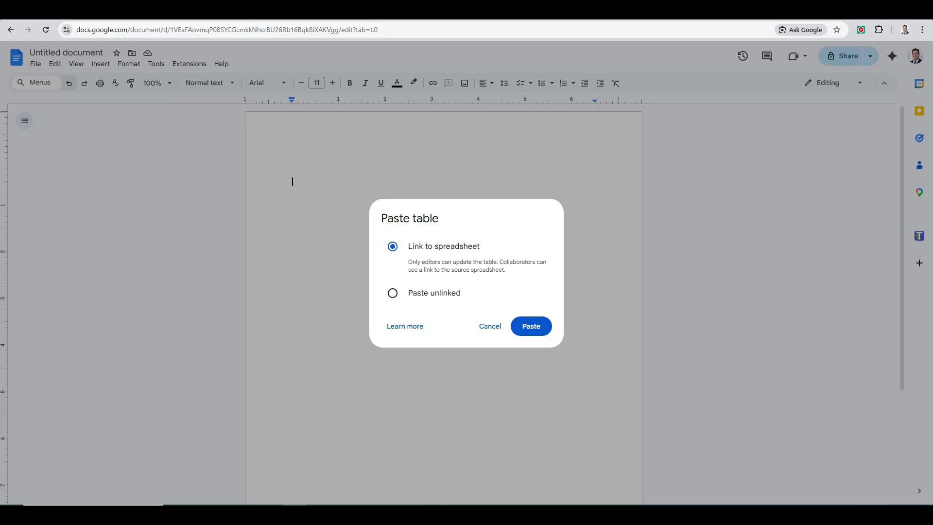
{"action": "left_click", "coordinate": [392, 292]}
{"action": "left_click", "coordinate": [531, 326]}
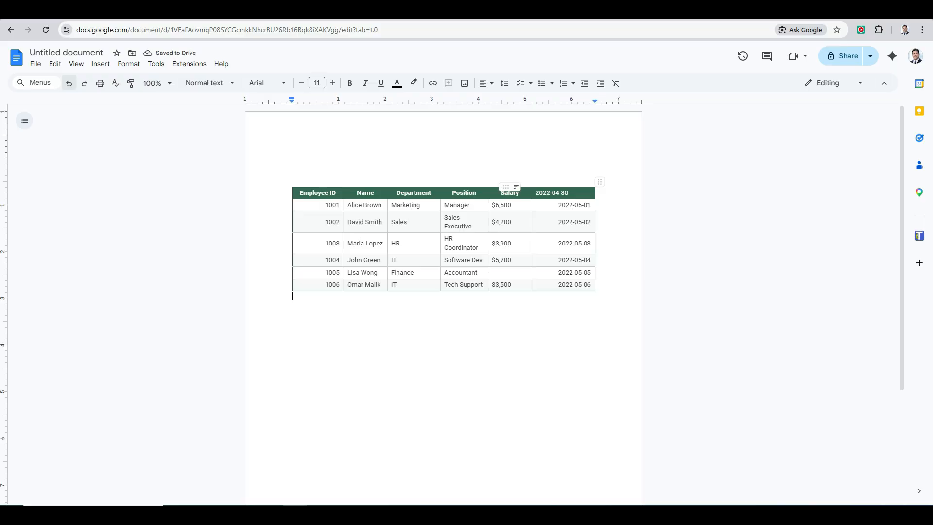
Look over the border, cell and table options of the pasted table, and undo the paste
{"action": "left_click", "coordinate": [516, 193]}
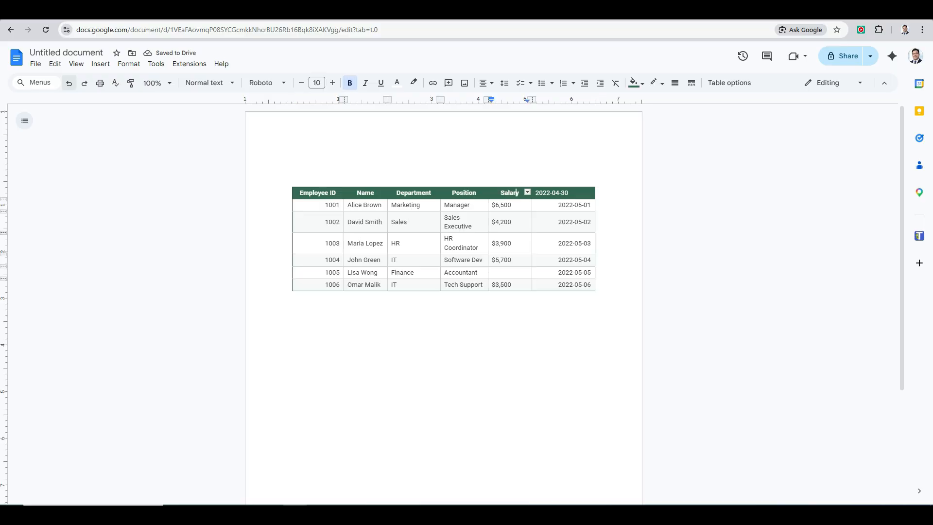
{"action": "left_click", "coordinate": [527, 192]}
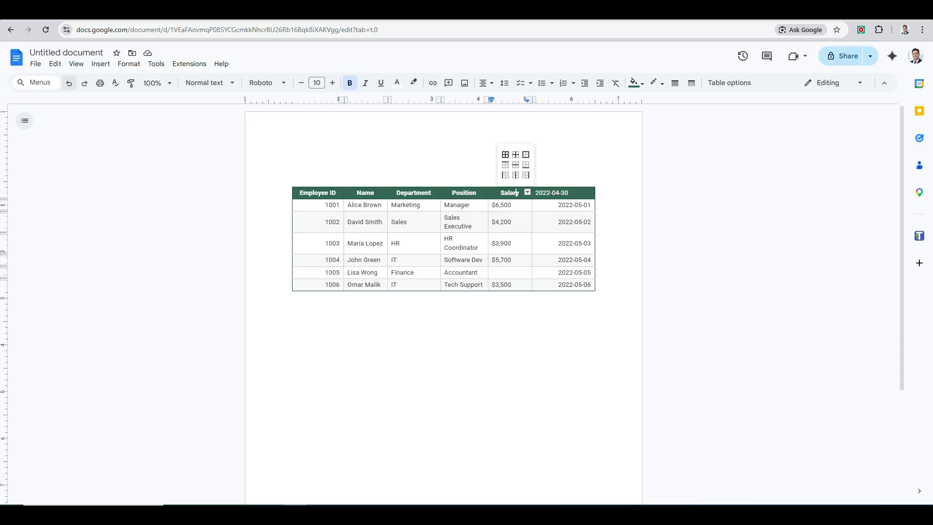
{"action": "left_click", "coordinate": [512, 221]}
{"action": "right_click", "coordinate": [521, 221]}
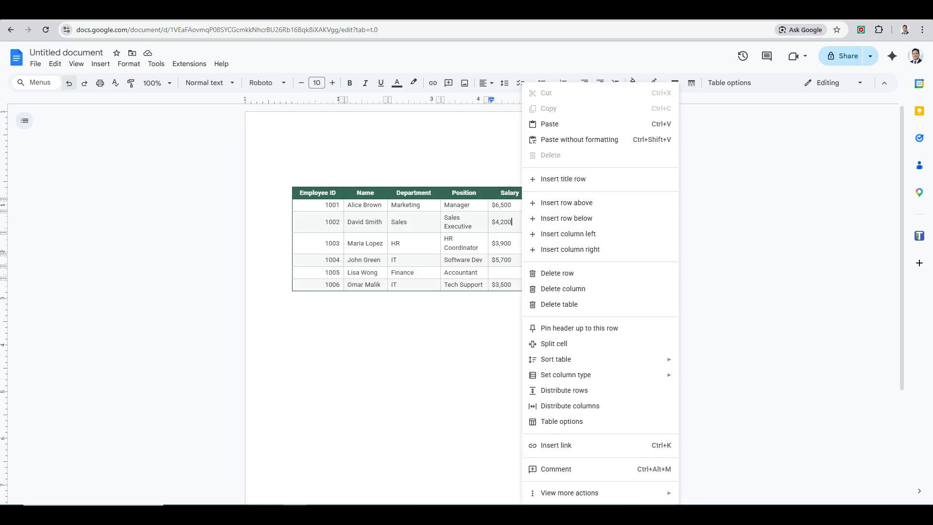
{"action": "left_click", "coordinate": [729, 82]}
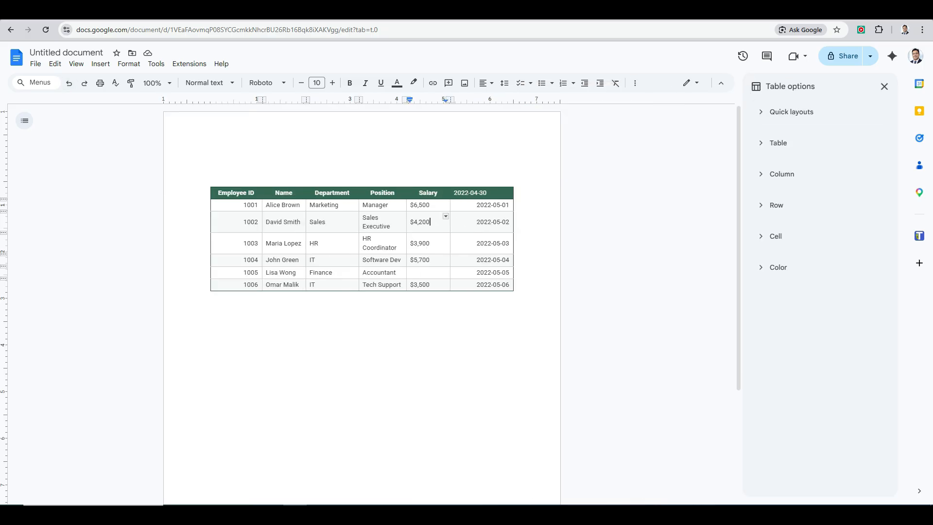
{"action": "left_click", "coordinate": [884, 86]}
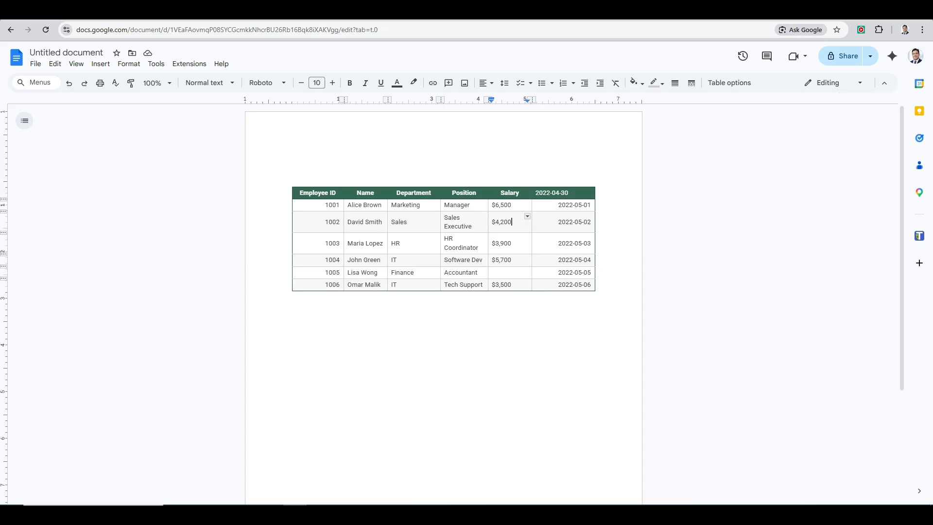
{"action": "key", "text": "ctrl+z"}
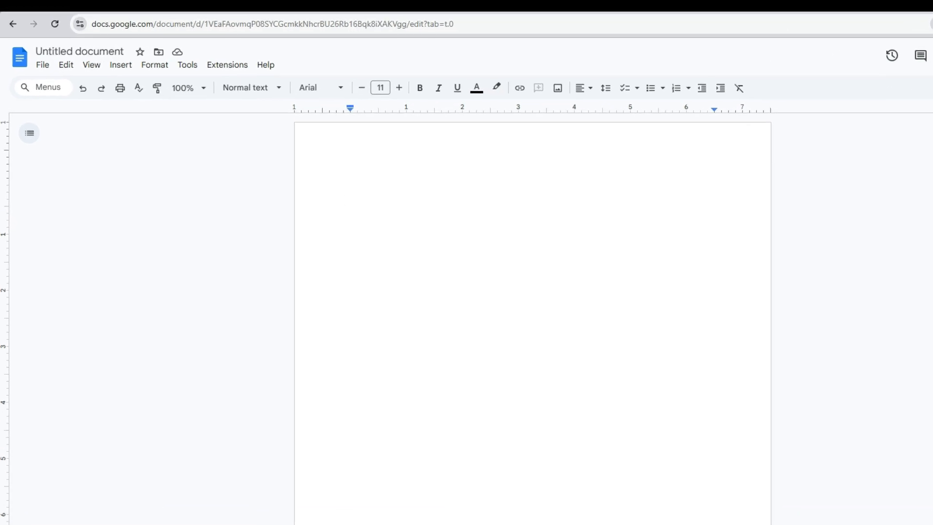
Insert a blank table with three columns and four rows into the document
{"action": "left_click", "coordinate": [120, 65]}
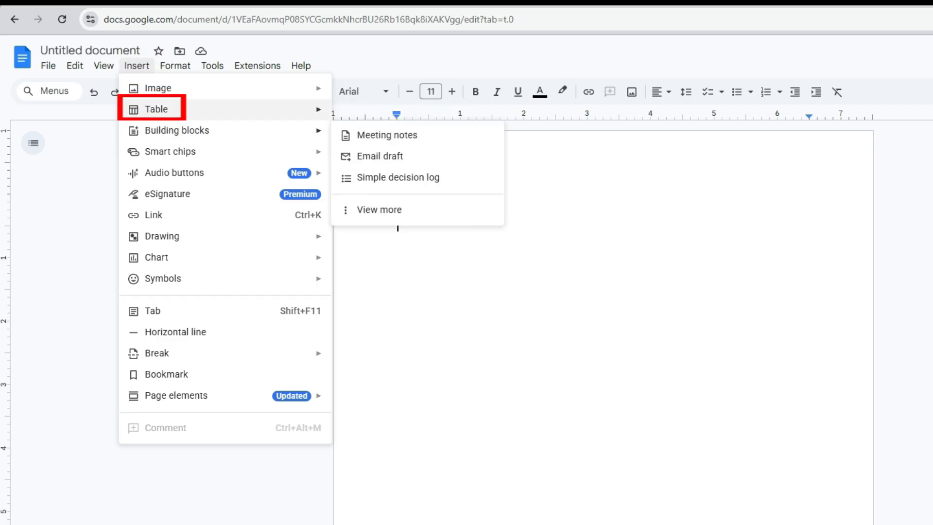
{"action": "mouse_move", "coordinate": [156, 109]}
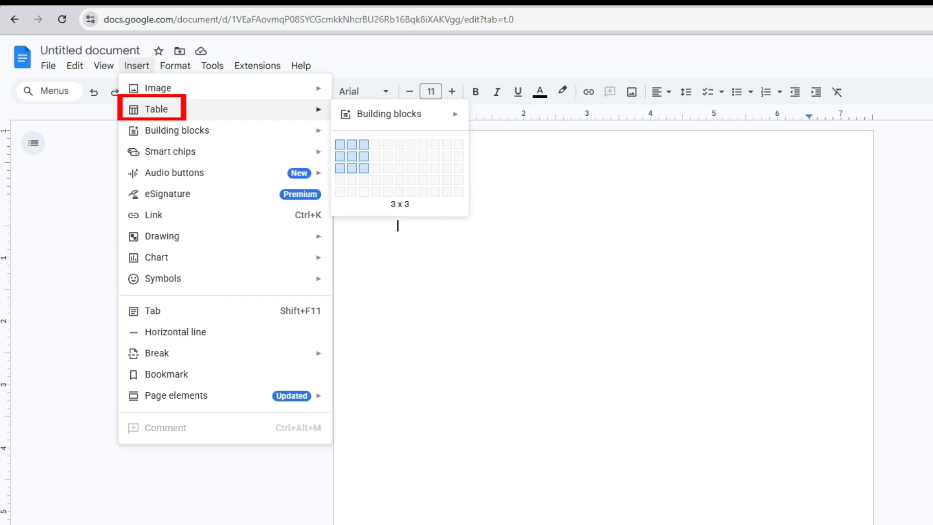
{"action": "left_click", "coordinate": [363, 180]}
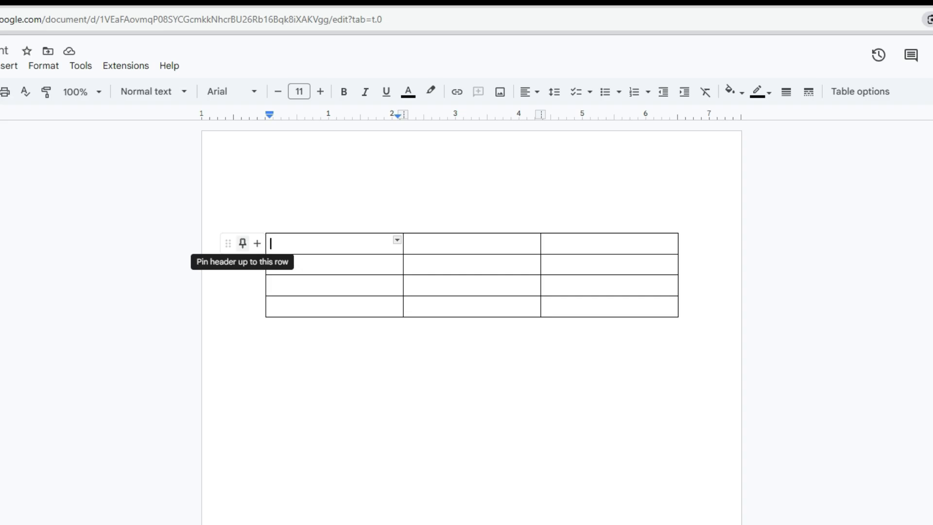
Try pinning the table's top row as a header and inserting a title row, reverting both changes
{"action": "left_click", "coordinate": [242, 243]}
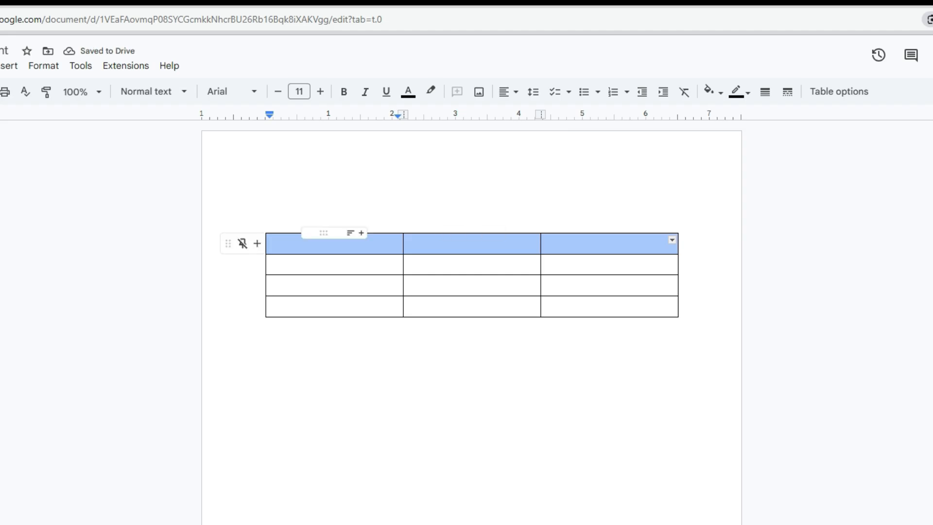
{"action": "left_click", "coordinate": [242, 243]}
{"action": "right_click", "coordinate": [368, 244]}
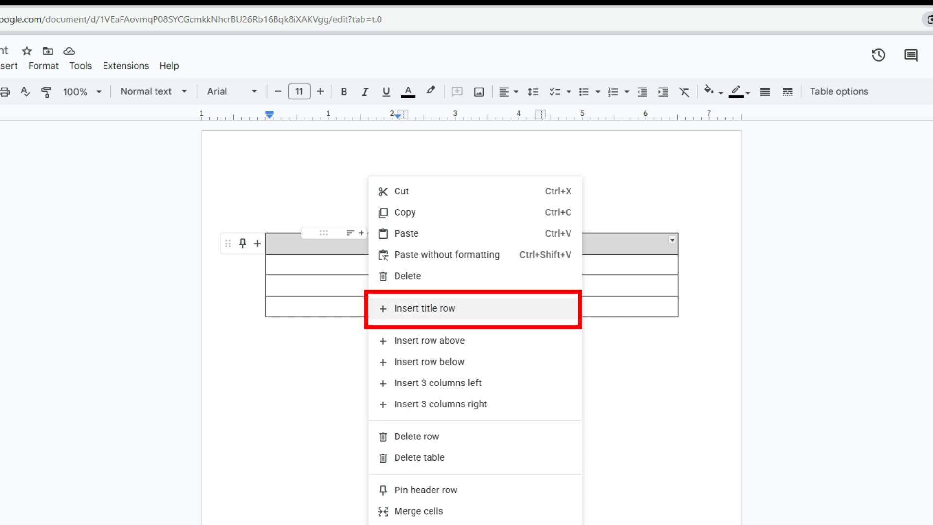
{"action": "left_click", "coordinate": [424, 308]}
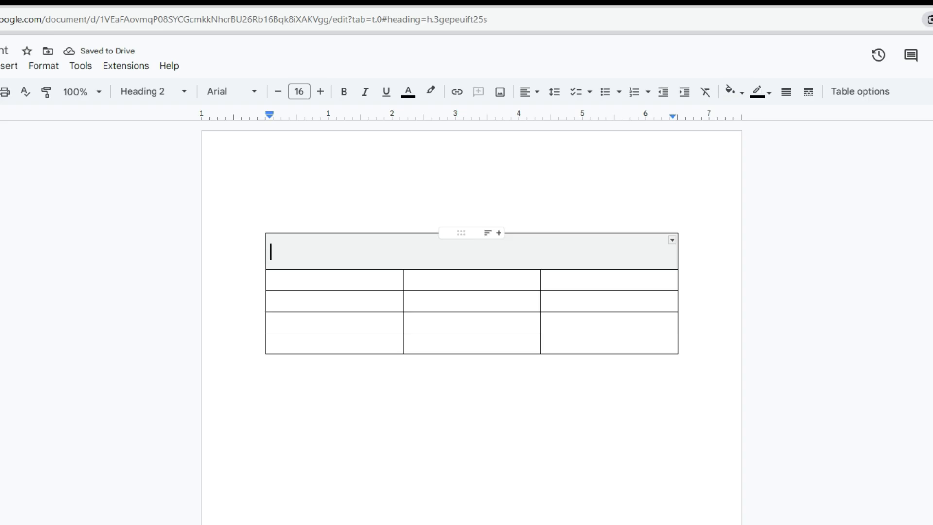
{"action": "key", "text": "ctrl+z"}
Try to merge the selected cells of the table's top row
{"action": "left_click_drag", "start_coordinate": [320, 244], "coordinate": [466, 244]}
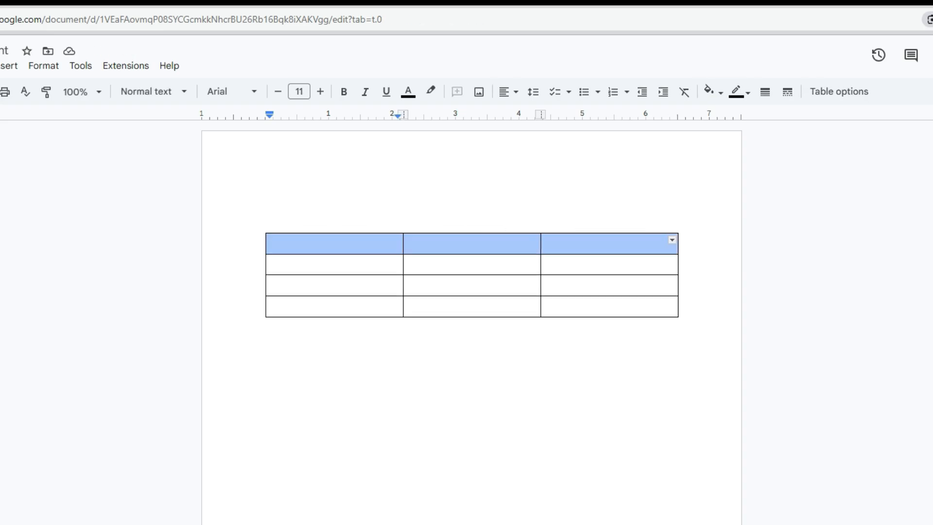
{"action": "right_click", "coordinate": [506, 243]}
{"action": "left_click", "coordinate": [545, 440]}
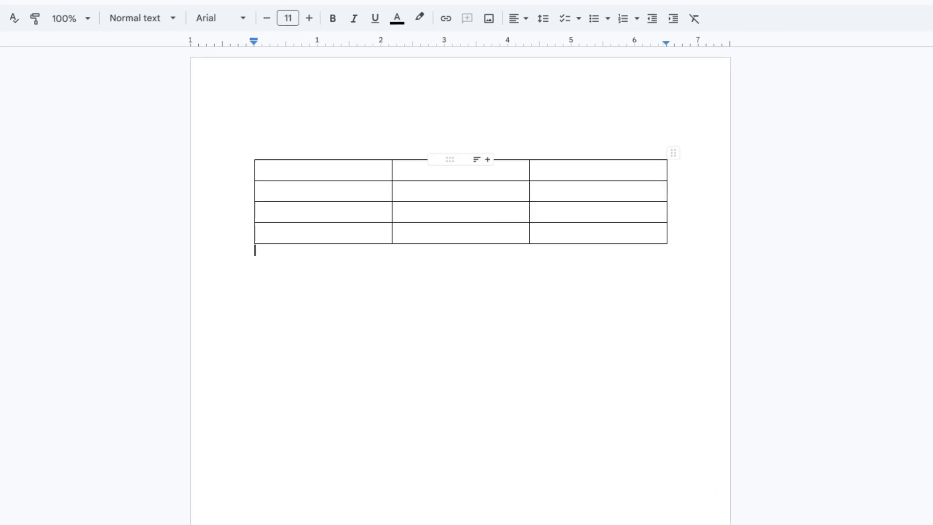
Split the middle cell of the table's top row into two columns
{"action": "left_click", "coordinate": [426, 170]}
{"action": "right_click", "coordinate": [426, 170]}
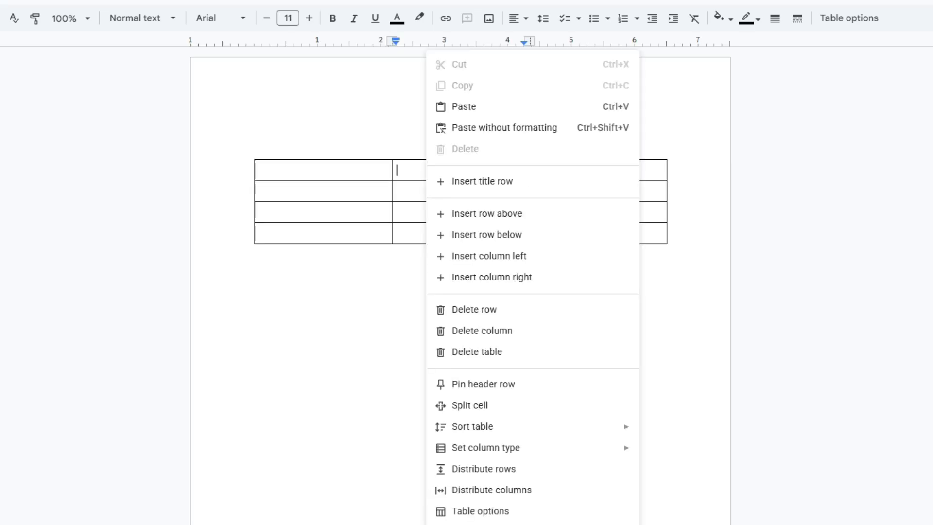
{"action": "left_click", "coordinate": [469, 405]}
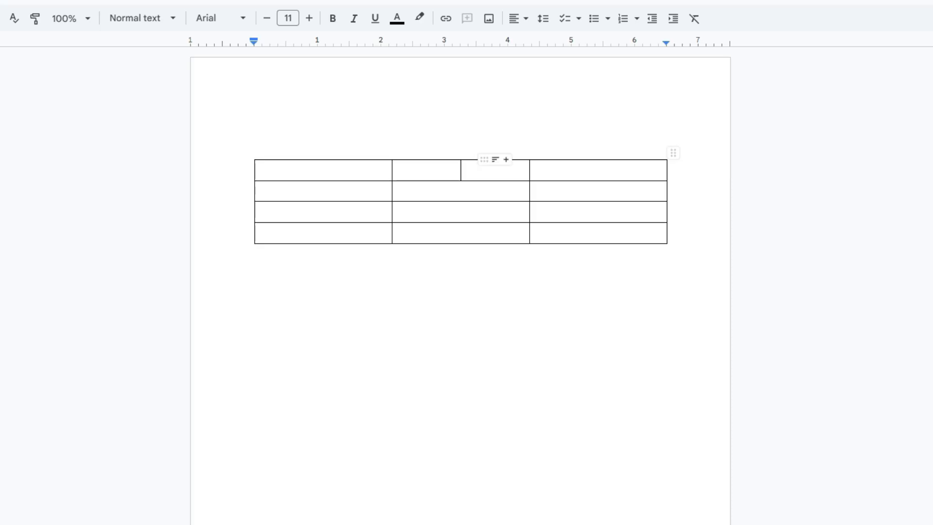
Try inserting a row above the table's bottom row and undo the insertion
{"action": "right_click", "coordinate": [345, 233]}
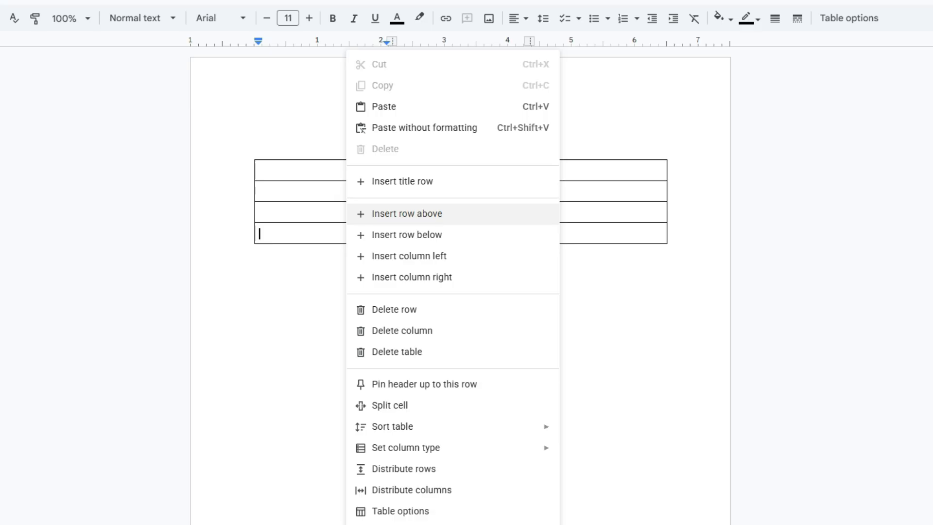
{"action": "left_click", "coordinate": [407, 214]}
{"action": "key", "text": "ctrl+z"}
Insert a new column to the left of the table's first column
{"action": "right_click", "coordinate": [358, 233]}
{"action": "left_click", "coordinate": [421, 256]}
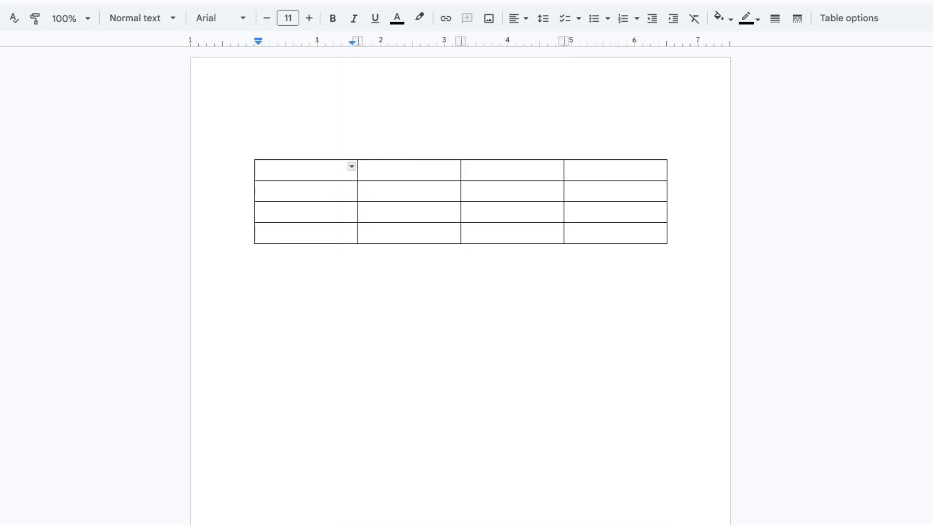
Examine the sort order and column type choices available for the table's first column
{"action": "right_click", "coordinate": [335, 191]}
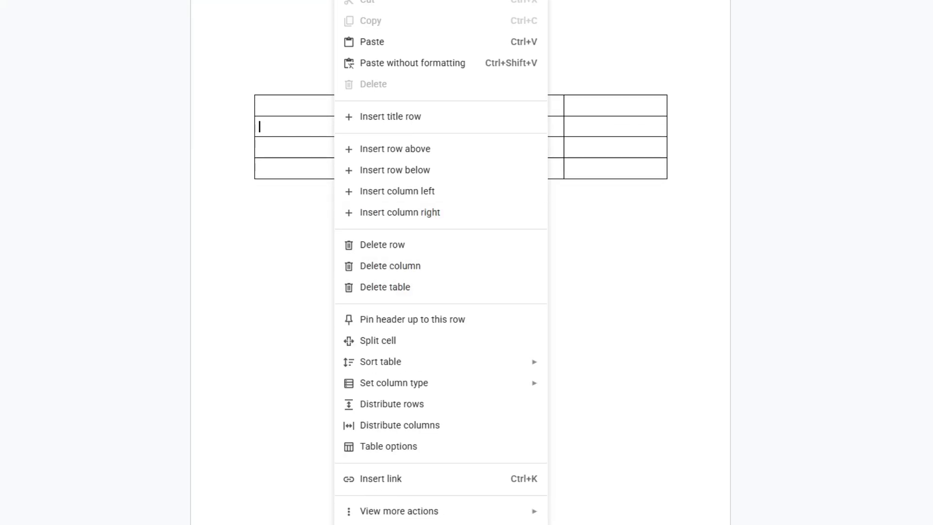
{"action": "mouse_move", "coordinate": [418, 362]}
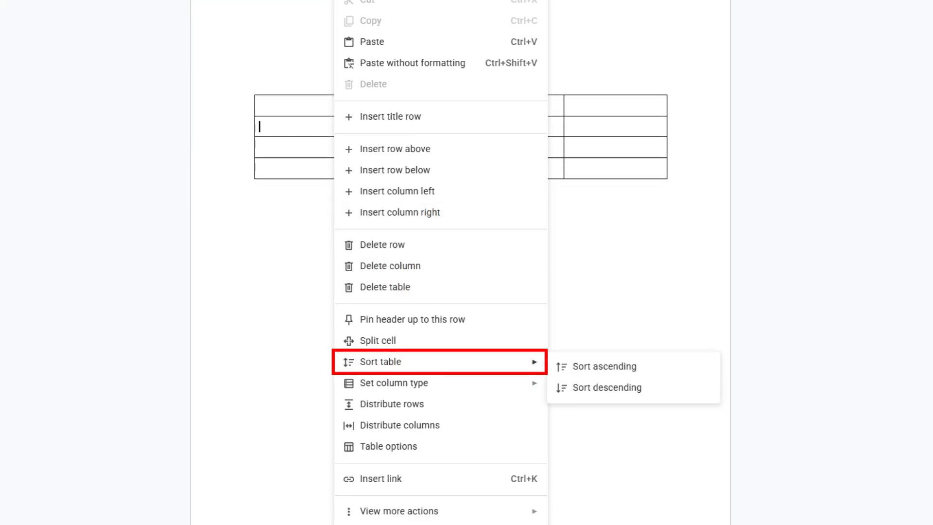
{"action": "mouse_move", "coordinate": [418, 383]}
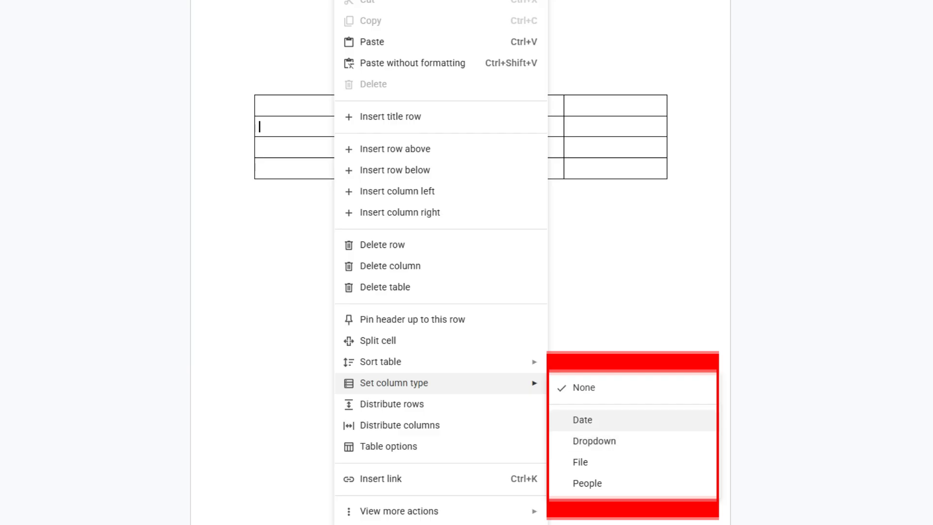
{"action": "left_click", "coordinate": [320, 128]}
Distribute the table's rows and columns so they have equal heights and widths
{"action": "right_click", "coordinate": [320, 147]}
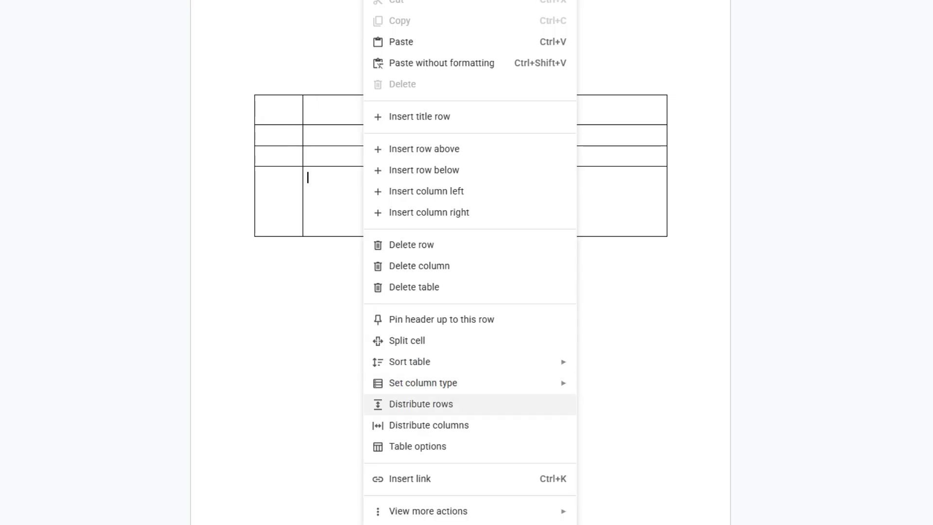
{"action": "left_click", "coordinate": [421, 404]}
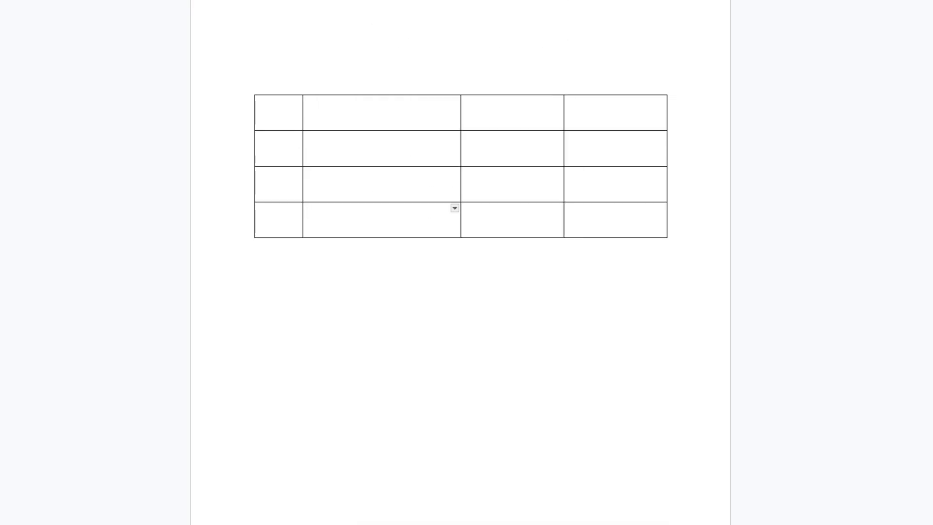
{"action": "right_click", "coordinate": [391, 184]}
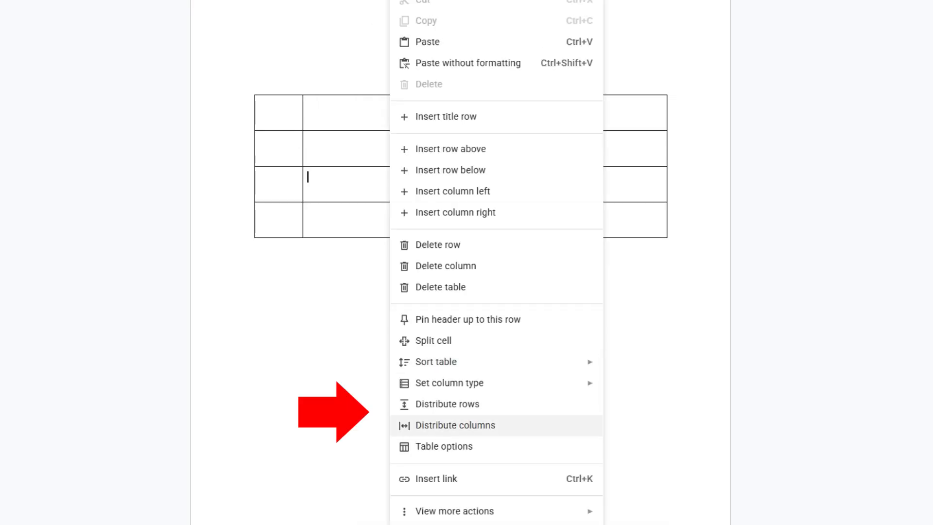
{"action": "left_click", "coordinate": [447, 425]}
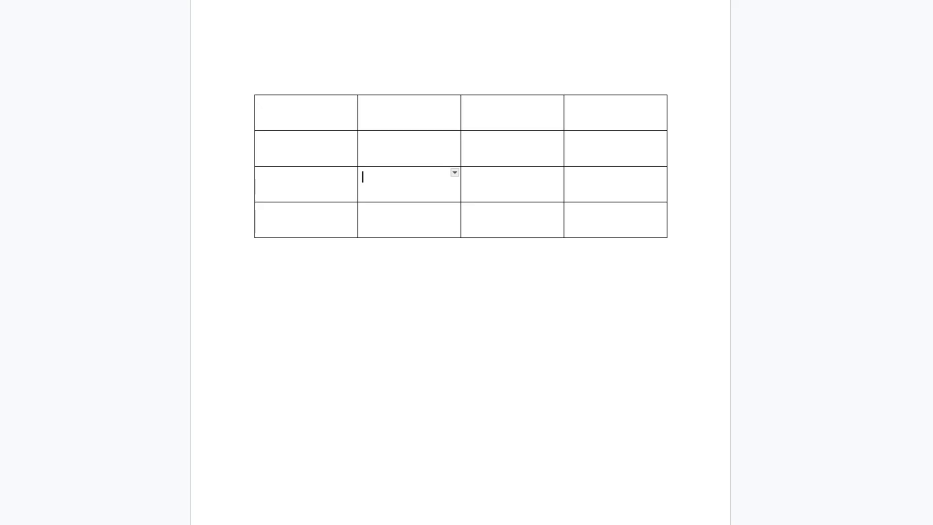
Open the table options for the blank table
{"action": "right_click", "coordinate": [411, 219]}
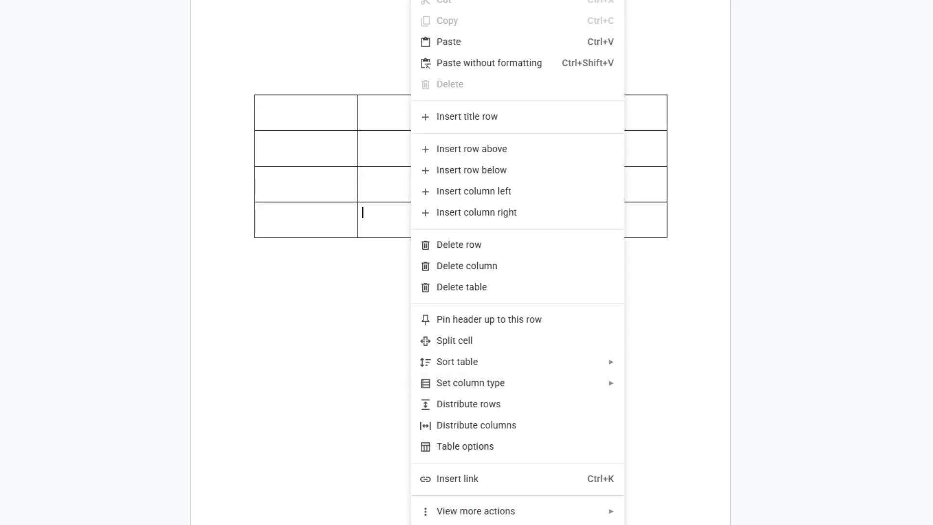
{"action": "key", "text": "Escape"}
{"action": "left_click", "coordinate": [569, 213]}
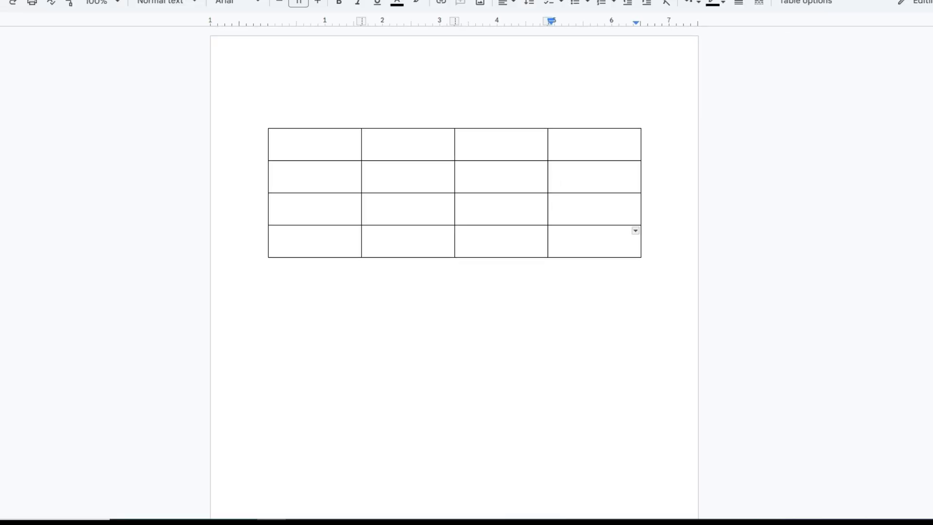
{"action": "right_click", "coordinate": [530, 238]}
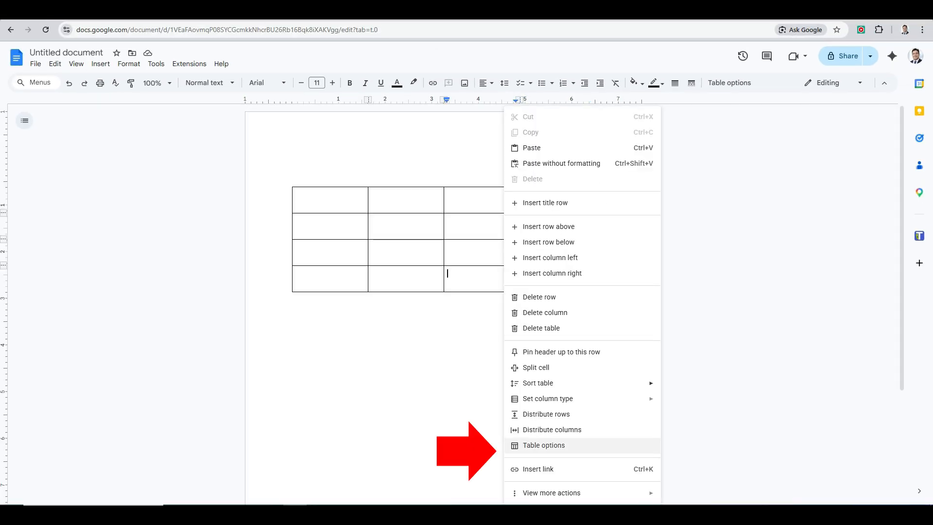
{"action": "left_click", "coordinate": [543, 445]}
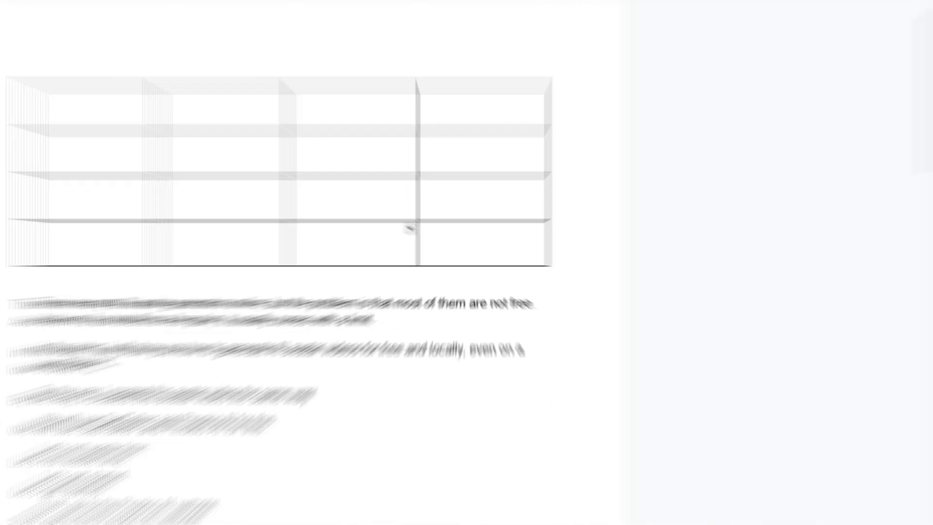
Apply the Top left quick layout and move the table down below the paragraph about downloading Pinokio
{"action": "left_click", "coordinate": [794, 111]}
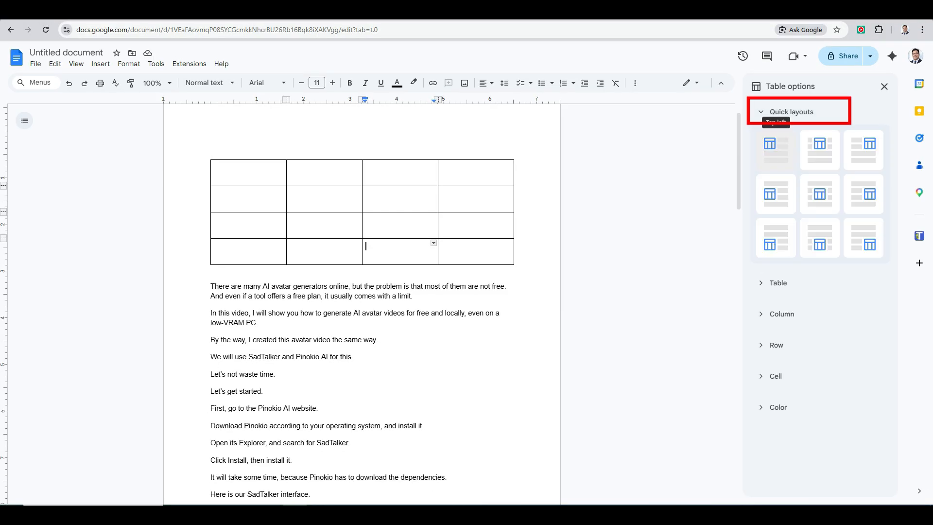
{"action": "left_click", "coordinate": [776, 150]}
{"action": "left_click_drag", "start_coordinate": [450, 268], "coordinate": [445, 442]}
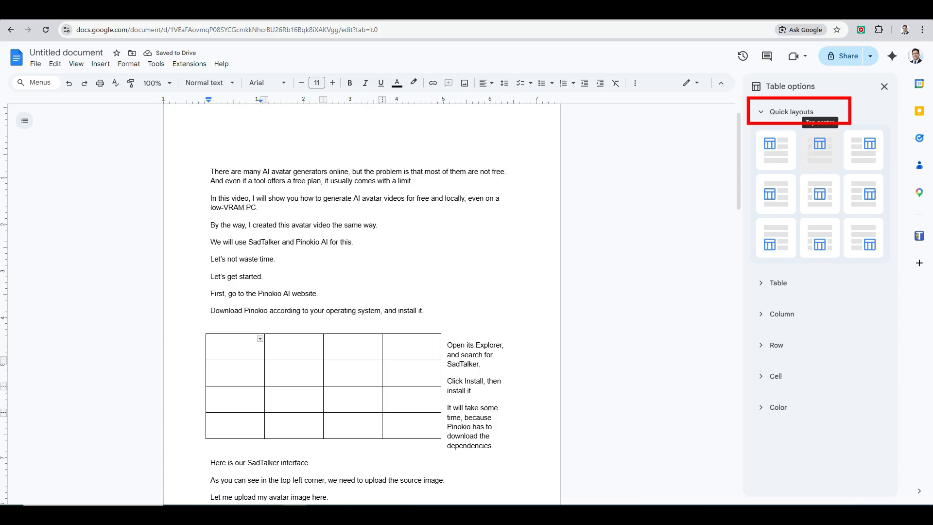
Try each of the remaining quick layouts on the table, from Top center through the bottom row, and return to the top left one
{"action": "left_click", "coordinate": [820, 148]}
{"action": "left_click", "coordinate": [863, 148]}
{"action": "left_click", "coordinate": [776, 194]}
{"action": "left_click", "coordinate": [819, 194]}
{"action": "left_click", "coordinate": [864, 193]}
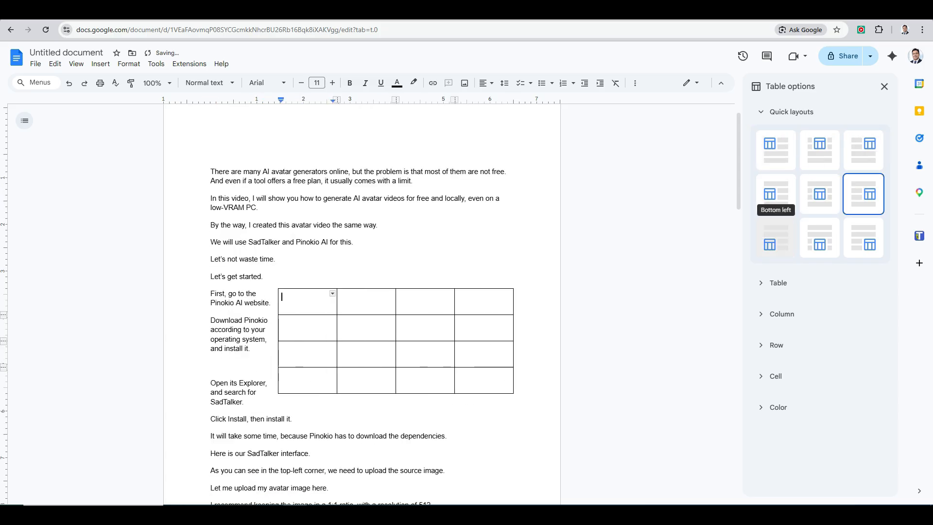
{"action": "left_click", "coordinate": [776, 238]}
{"action": "left_click", "coordinate": [820, 238]}
{"action": "left_click", "coordinate": [863, 238]}
{"action": "left_click", "coordinate": [776, 150]}
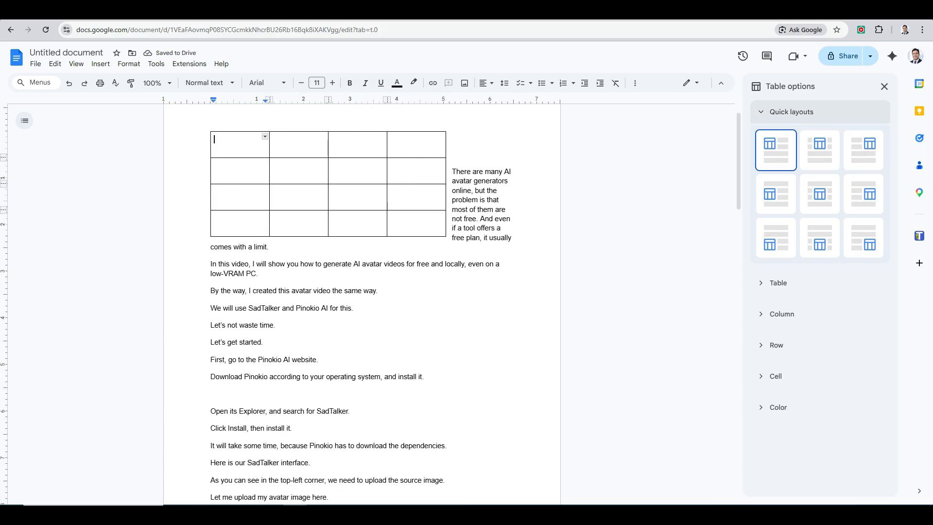
Switch the table style to Inline, and set it back to the style that wraps text around the table
{"action": "left_click", "coordinate": [791, 112]}
{"action": "left_click", "coordinate": [777, 142]}
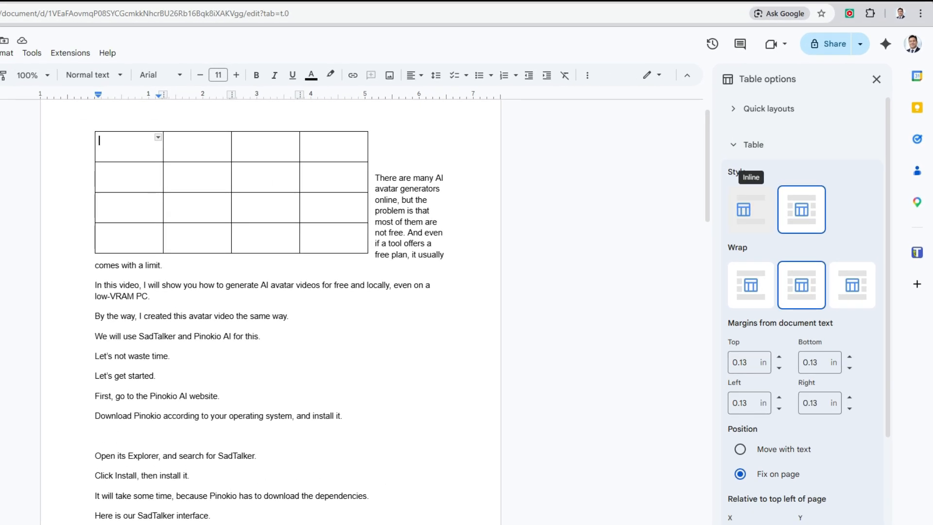
{"action": "left_click", "coordinate": [751, 206]}
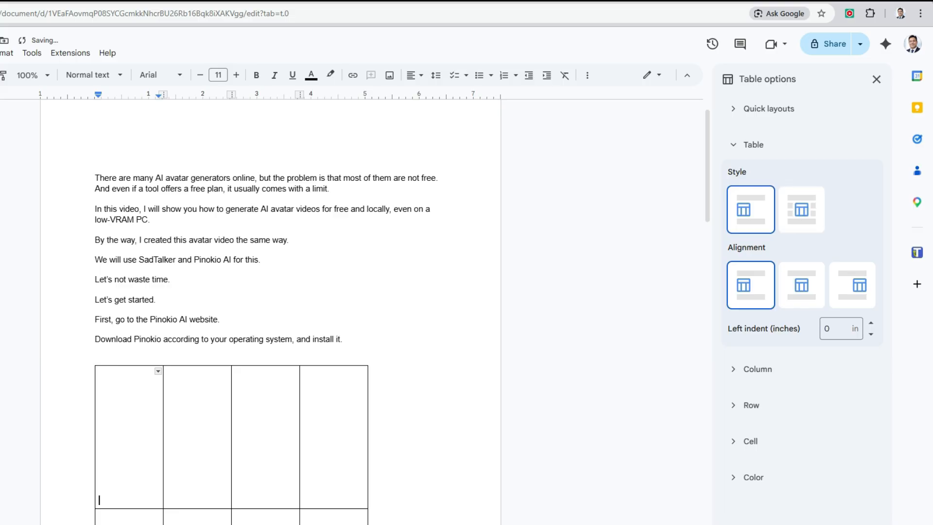
{"action": "scroll", "coordinate": [270, 311], "scroll_direction": "down", "scroll_amount": 4}
{"action": "left_click", "coordinate": [801, 210]}
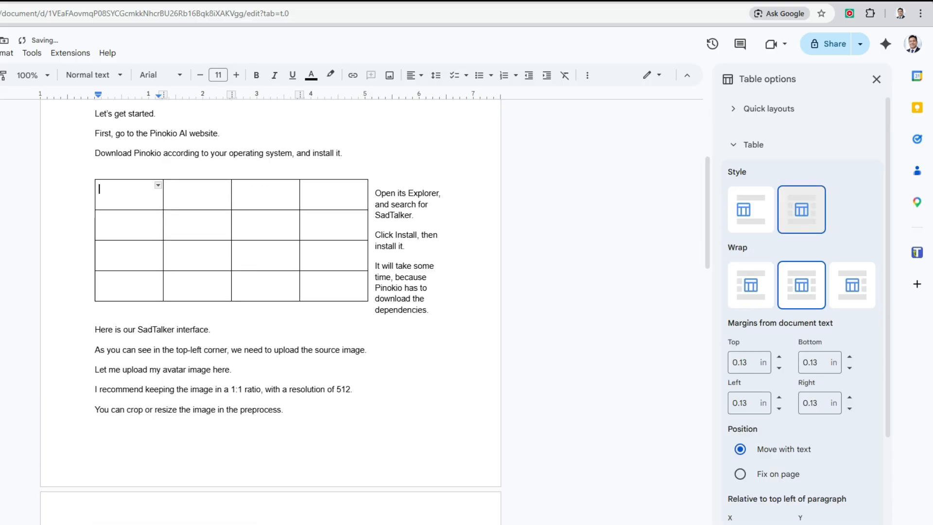
Set the table's top margin from document text to 1.1 in, try Fix on page and restore Move with text
{"action": "scroll", "coordinate": [778, 288], "scroll_direction": "down", "scroll_amount": 1}
{"action": "left_click", "coordinate": [778, 289]}
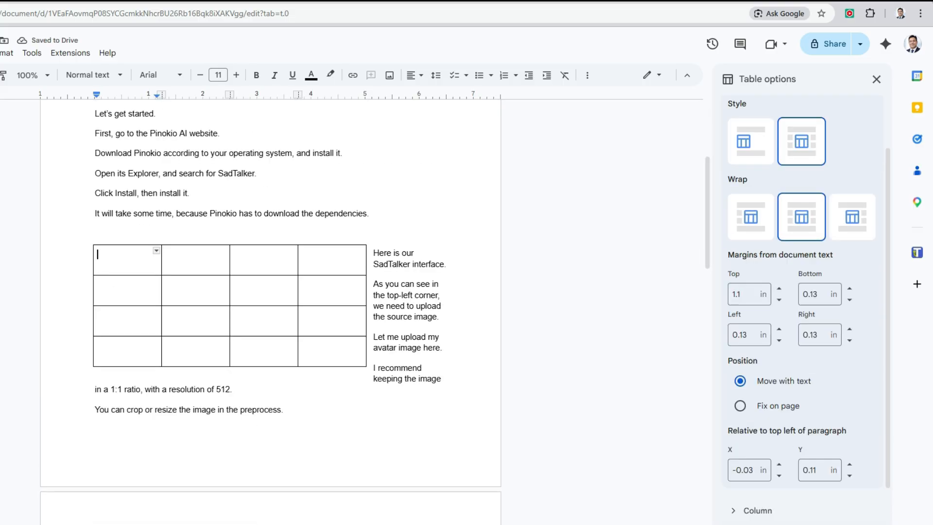
{"action": "scroll", "coordinate": [787, 291], "scroll_direction": "down", "scroll_amount": 2}
{"action": "left_click", "coordinate": [740, 324]}
{"action": "left_click", "coordinate": [739, 300]}
{"action": "scroll", "coordinate": [740, 300], "scroll_direction": "up", "scroll_amount": 3}
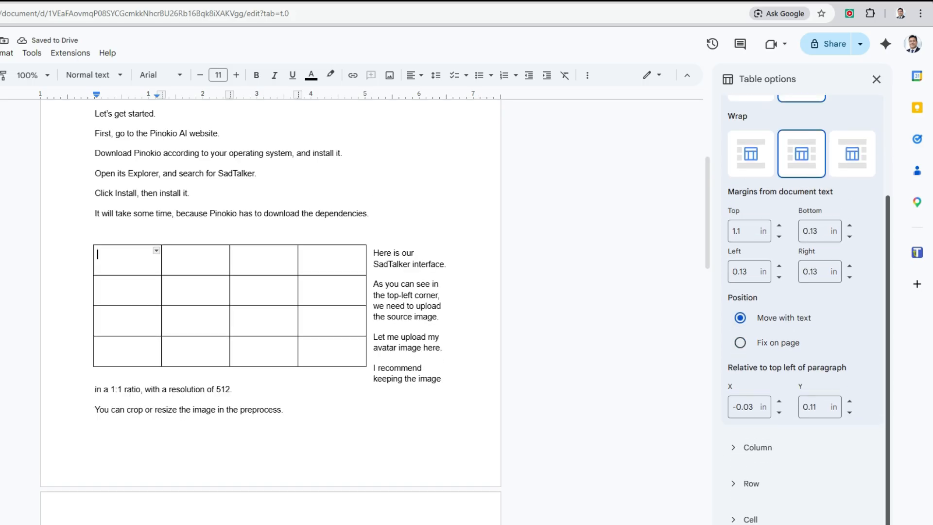
Examine the table's column width and data type settings and its row height, header pinning and overflow settings
{"action": "left_click", "coordinate": [753, 144]}
{"action": "left_click", "coordinate": [757, 180]}
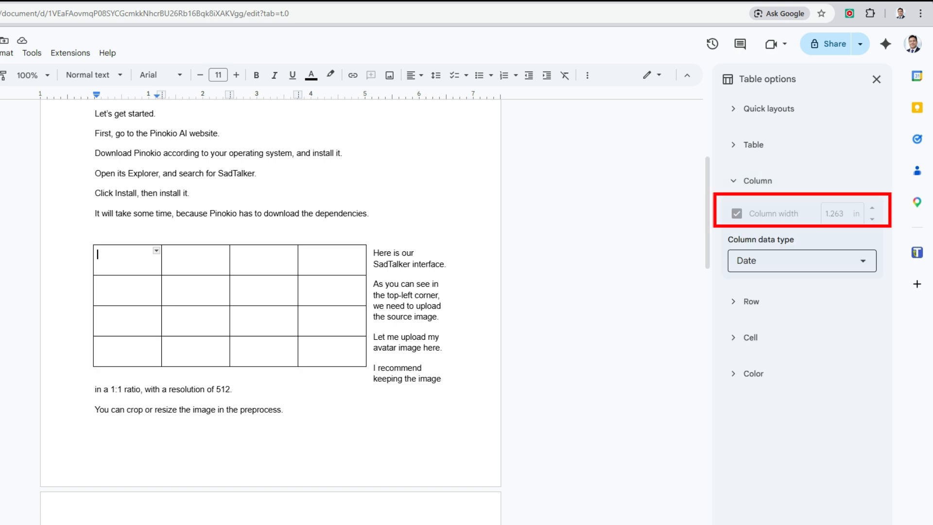
{"action": "left_click", "coordinate": [193, 288]}
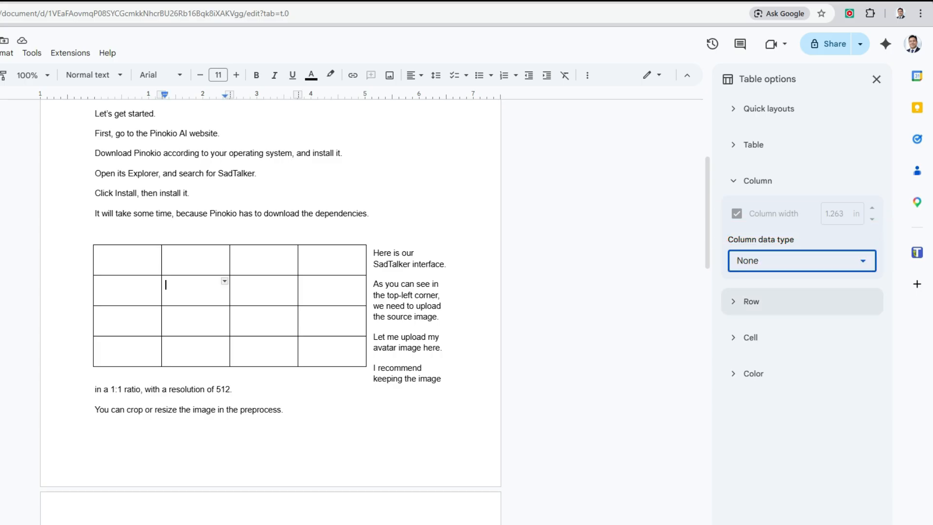
{"action": "left_click", "coordinate": [777, 183]}
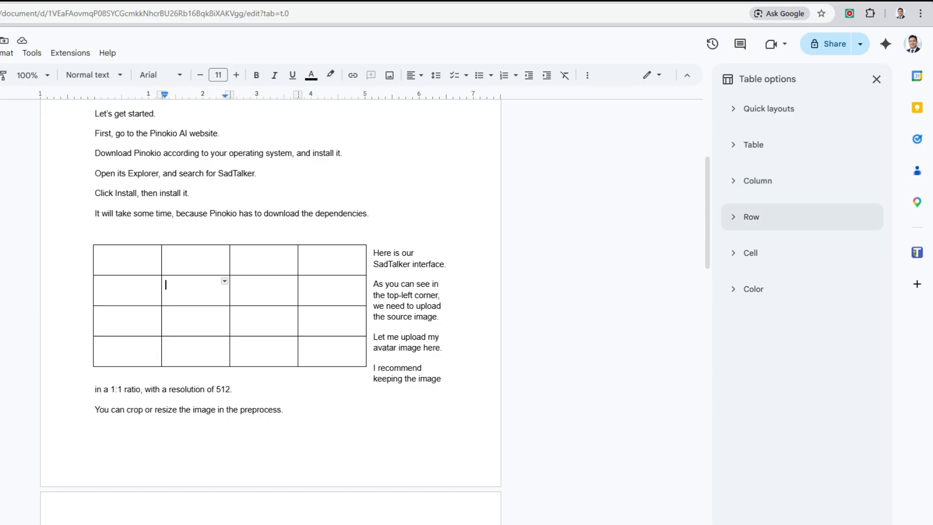
{"action": "left_click", "coordinate": [757, 216]}
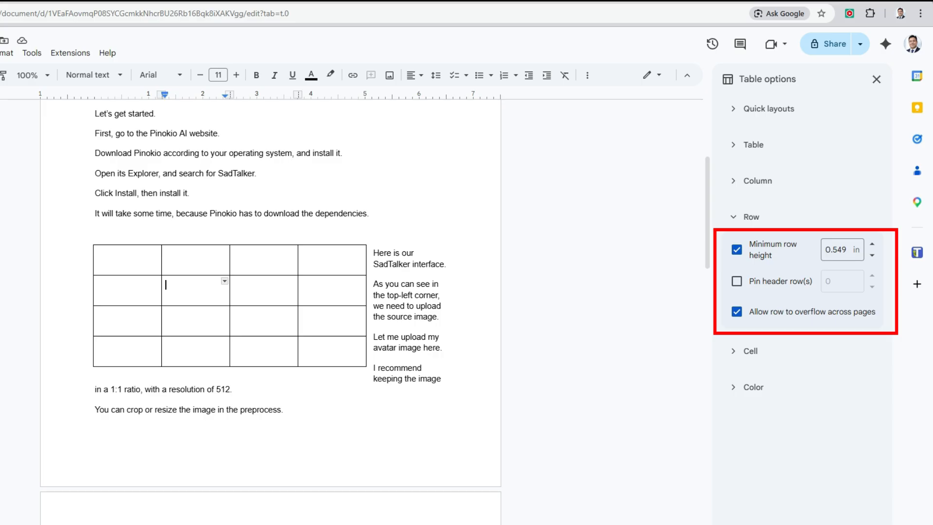
{"action": "left_click", "coordinate": [777, 217]}
Try the vertical alignments for the cell in the second row and second column, settling on Middle
{"action": "left_click", "coordinate": [777, 252]}
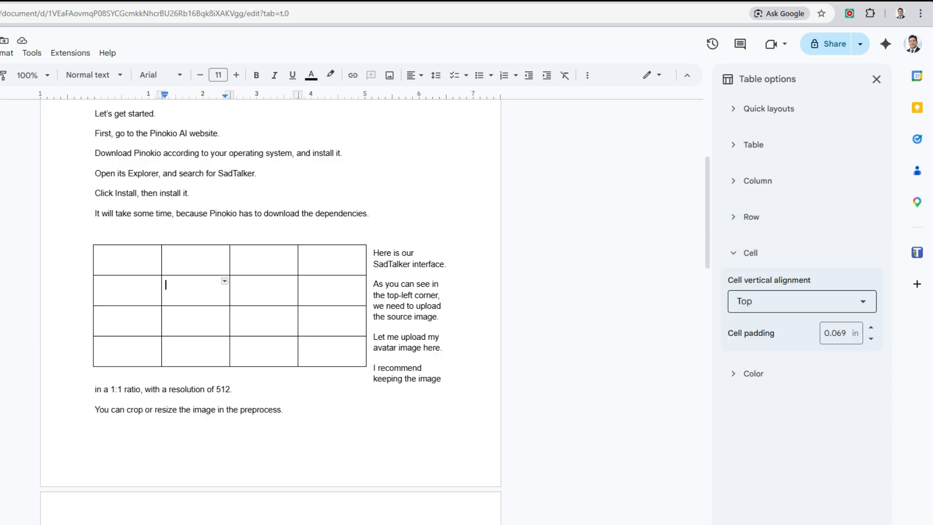
{"action": "left_click", "coordinate": [801, 301]}
{"action": "left_click", "coordinate": [751, 343]}
{"action": "left_click", "coordinate": [802, 301]}
{"action": "left_click", "coordinate": [751, 362]}
{"action": "left_click", "coordinate": [802, 301]}
{"action": "left_click", "coordinate": [751, 343]}
Set the table border color to red
{"action": "left_click", "coordinate": [753, 373]}
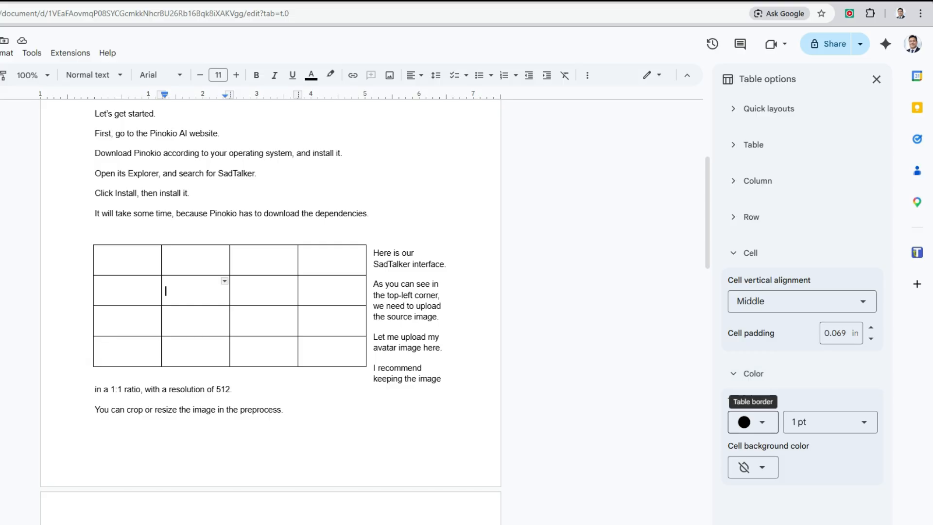
{"action": "left_click", "coordinate": [752, 422]}
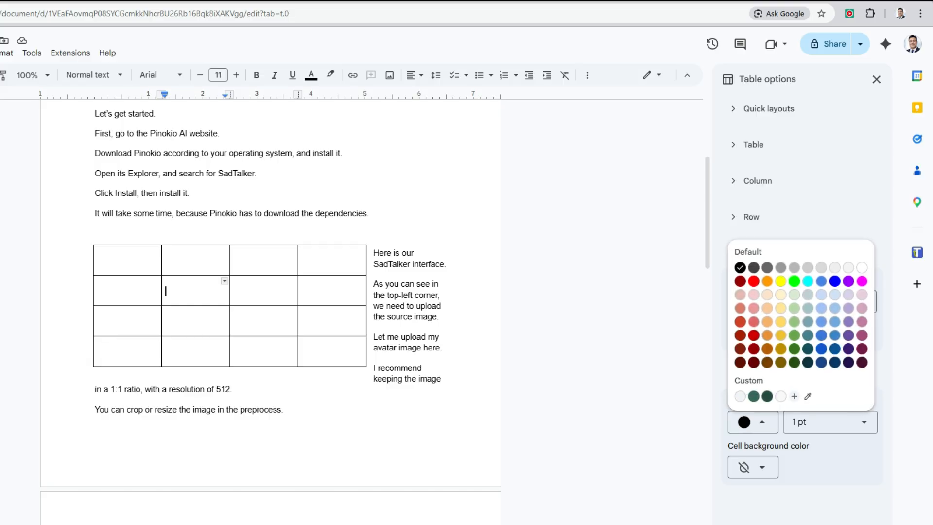
{"action": "left_click", "coordinate": [753, 280]}
Try a thicker table border and a cyan cell background, and undo both changes
{"action": "left_click", "coordinate": [829, 421]}
{"action": "left_click", "coordinate": [801, 344]}
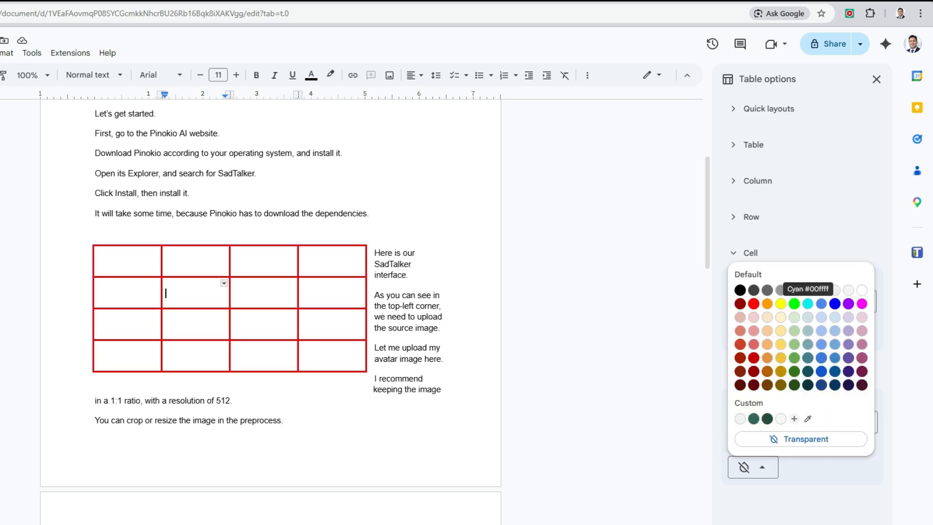
{"action": "left_click", "coordinate": [807, 303]}
{"action": "key", "text": "ctrl+z"}
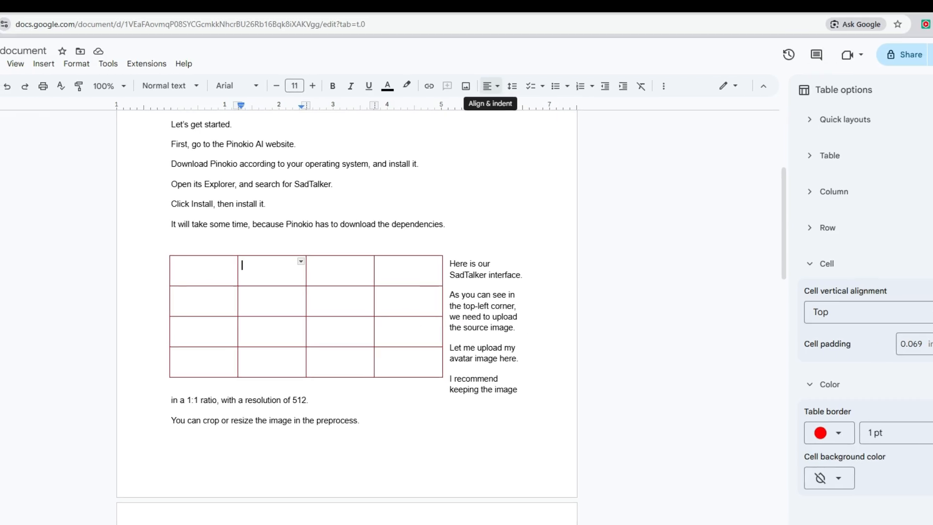
Enter "Date" in the table's first cell, center-aligned and bold at font size 15
{"action": "left_click", "coordinate": [414, 75]}
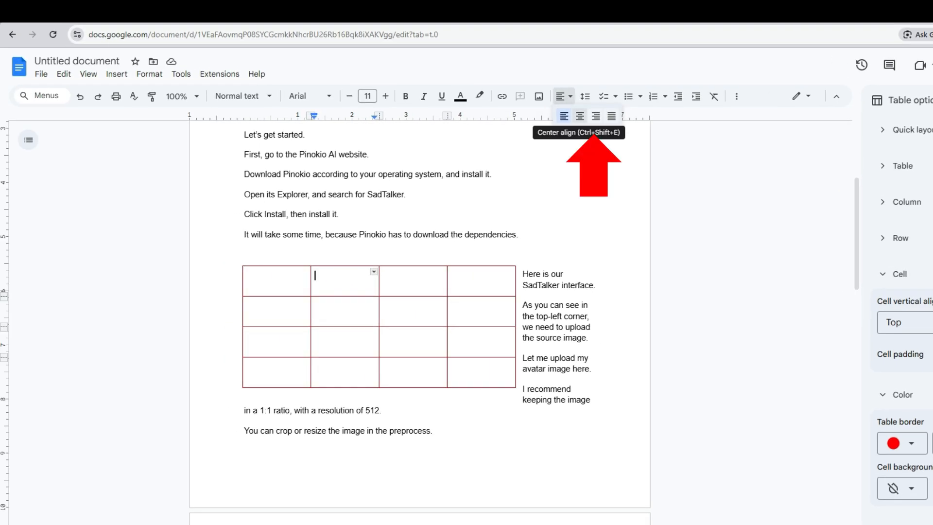
{"action": "left_click", "coordinate": [580, 115]}
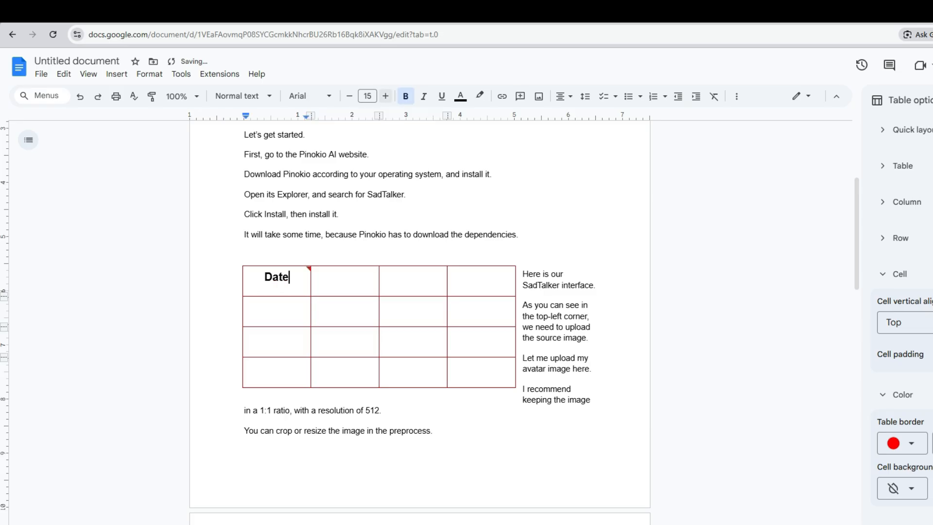
Set the text color of the word "Date" in the first cell to dark red
{"action": "double_click", "coordinate": [276, 277]}
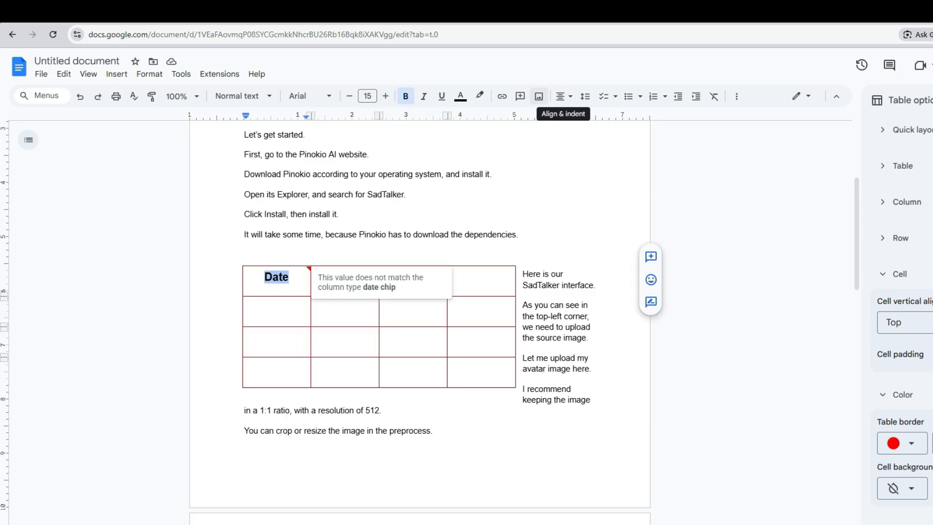
{"action": "left_click", "coordinate": [459, 95]}
{"action": "left_click", "coordinate": [476, 130]}
{"action": "left_click", "coordinate": [460, 95]}
{"action": "left_click", "coordinate": [476, 205]}
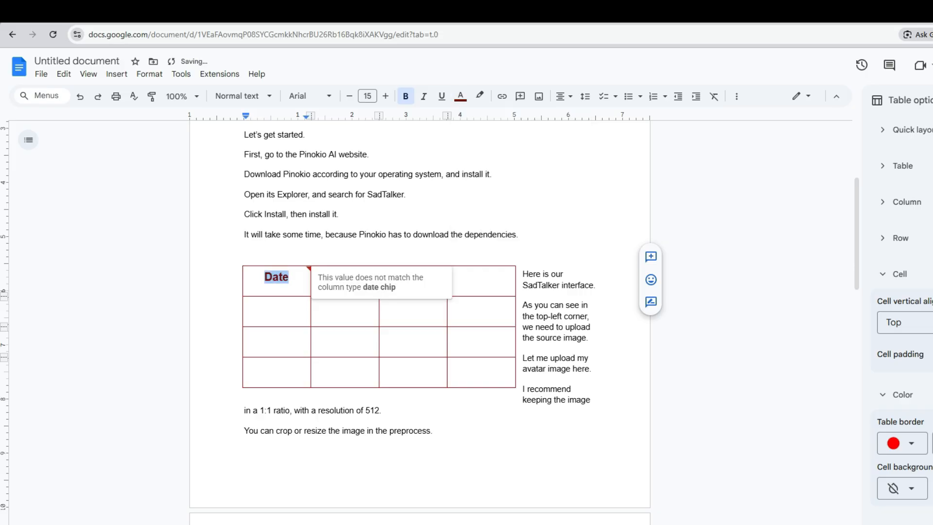
{"action": "left_click", "coordinate": [330, 312]}
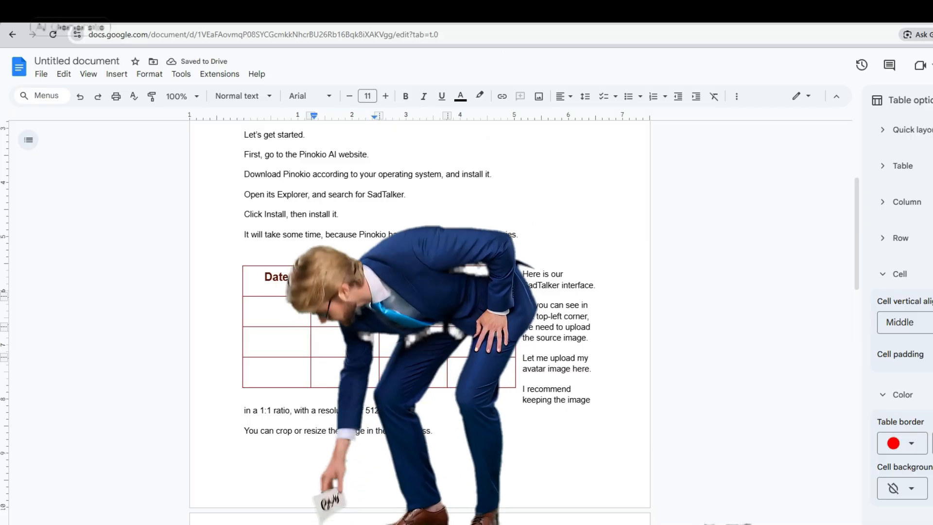
{"action": "left_click", "coordinate": [272, 310]}
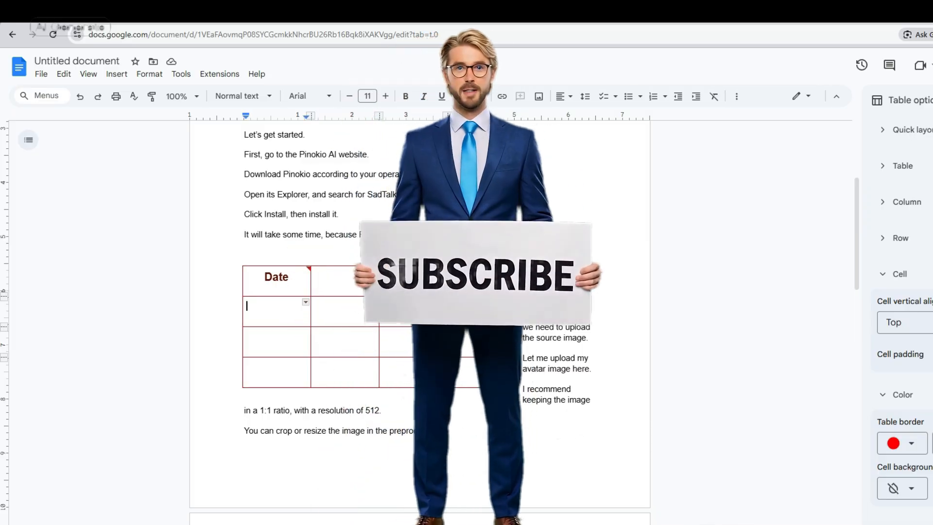
{"action": "left_click", "coordinate": [411, 310]}
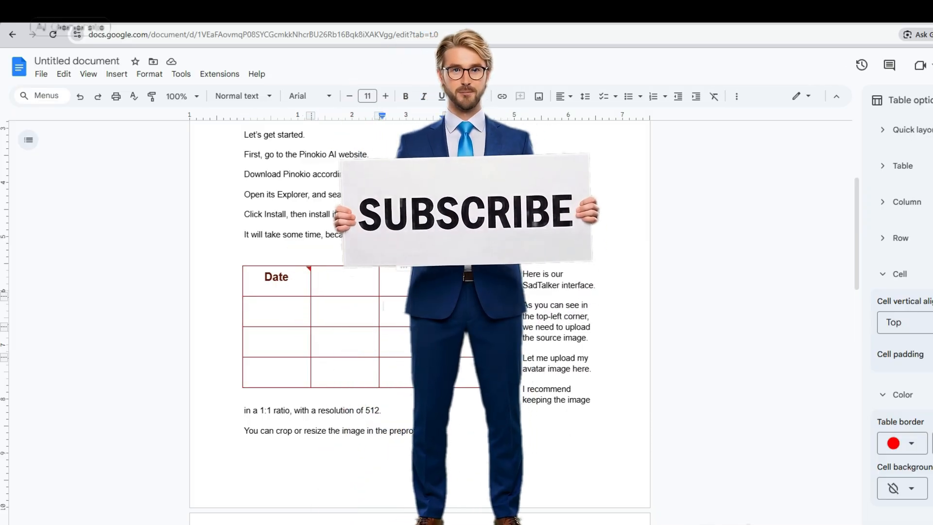